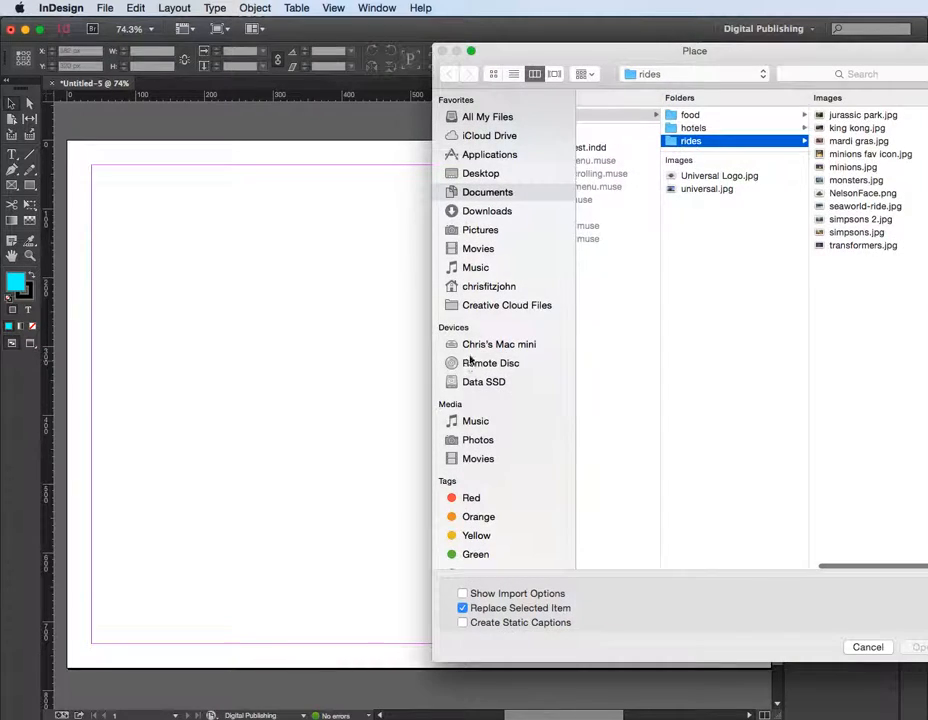
# Step: Place monsters.jpg from the rides folder in the upper part of the page, about 461 px wide and 332 px high
pyautogui.moveTo(791, 58); pyautogui.dragTo(684, 46)
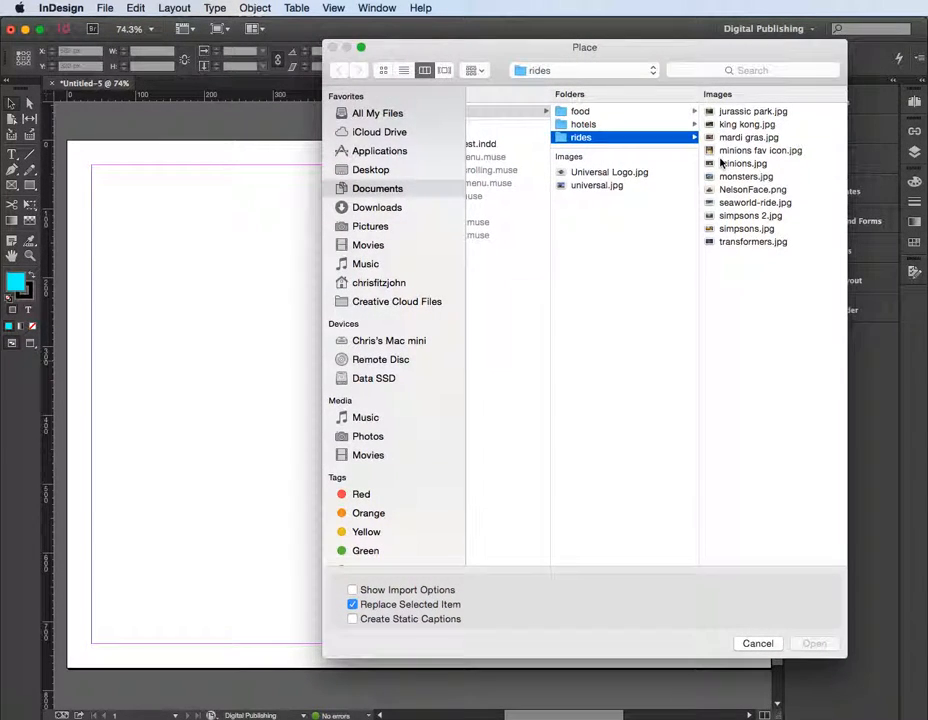
pyautogui.click(725, 164)
pyautogui.click(592, 177)
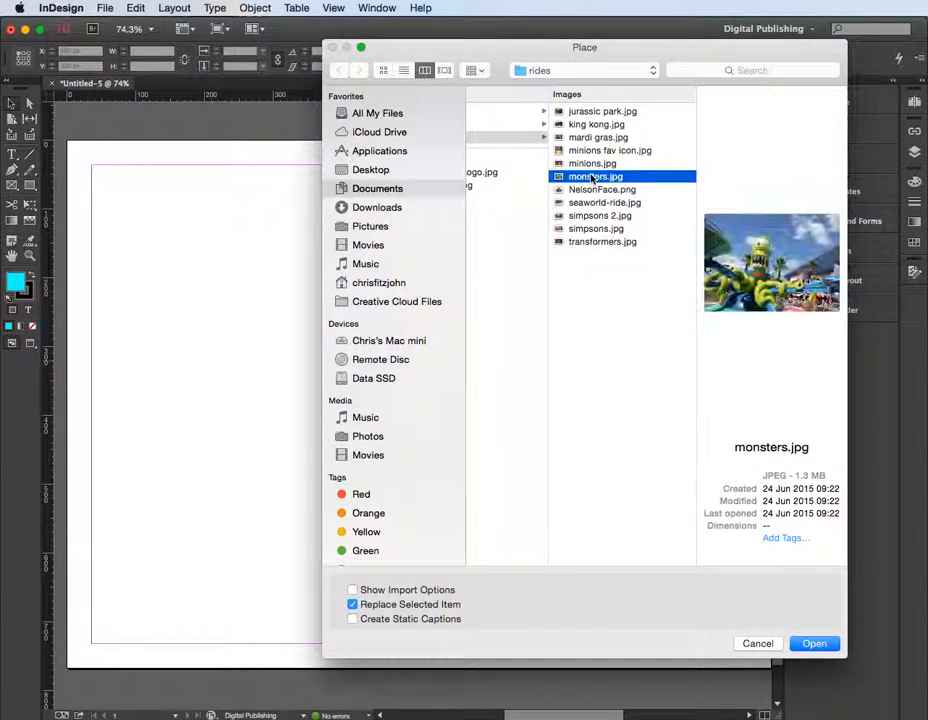
pyautogui.click(580, 165)
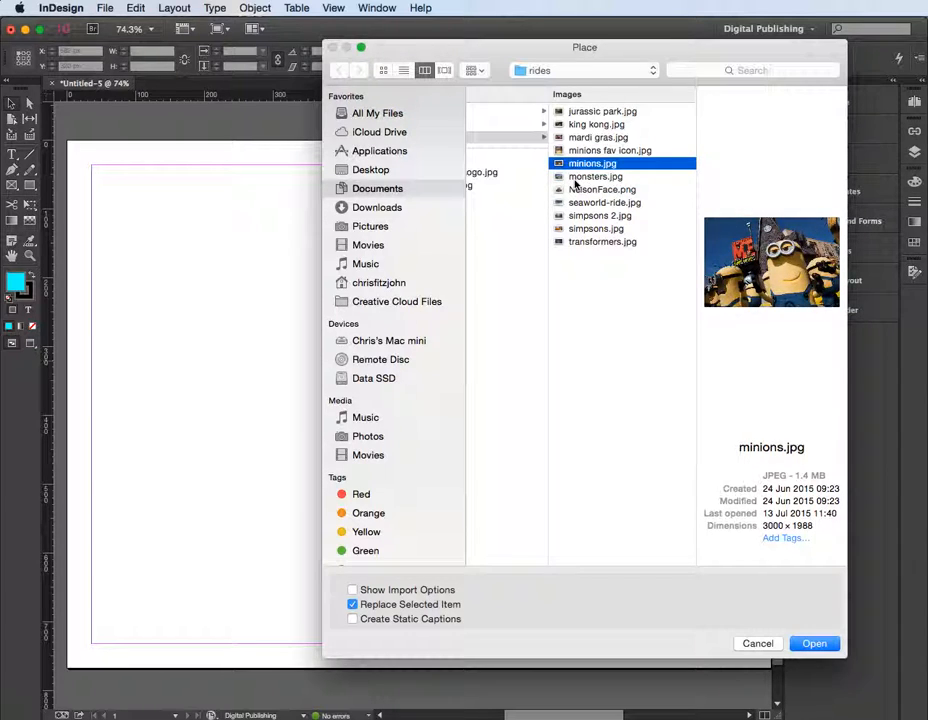
pyautogui.click(584, 177)
pyautogui.click(814, 643)
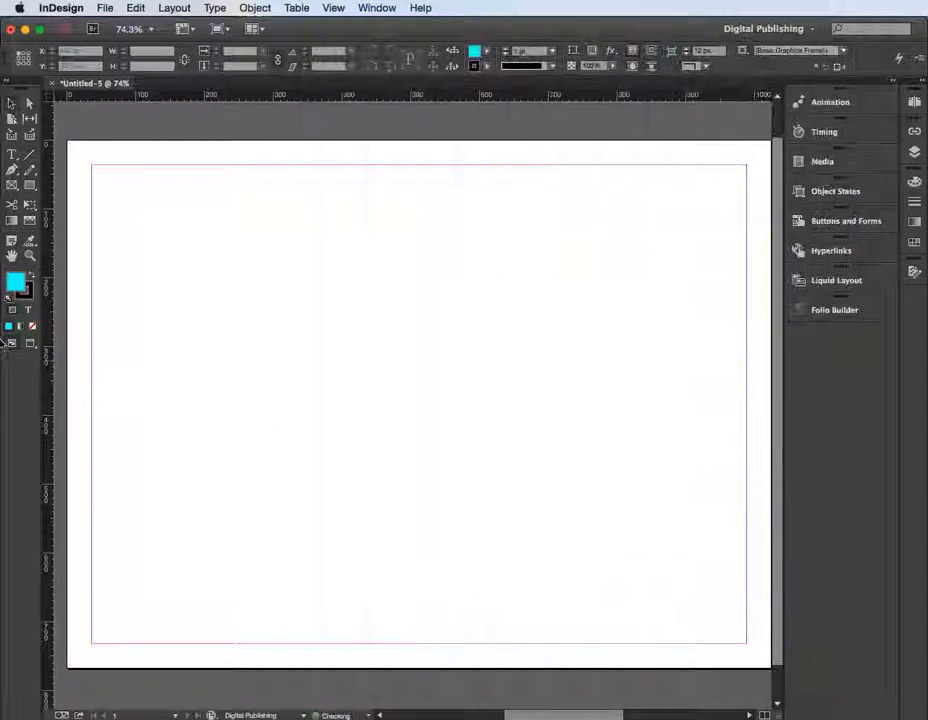
pyautogui.moveTo(174, 221); pyautogui.dragTo(495, 480)
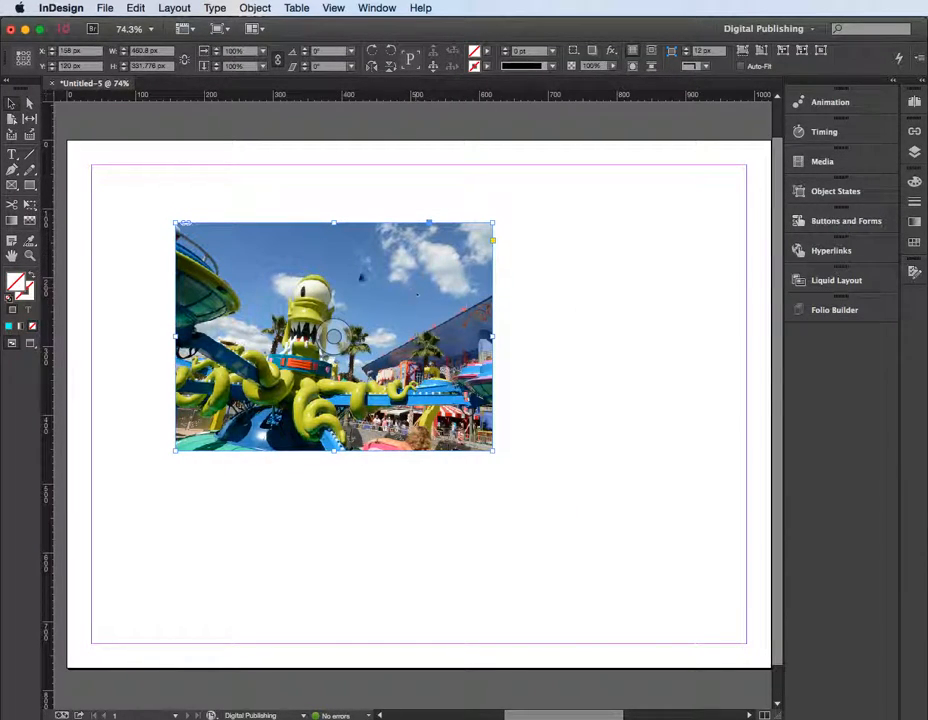
# Step: Examine the swatches available for the picture's stroke without applying one, and deselect the picture
pyautogui.click(487, 66)
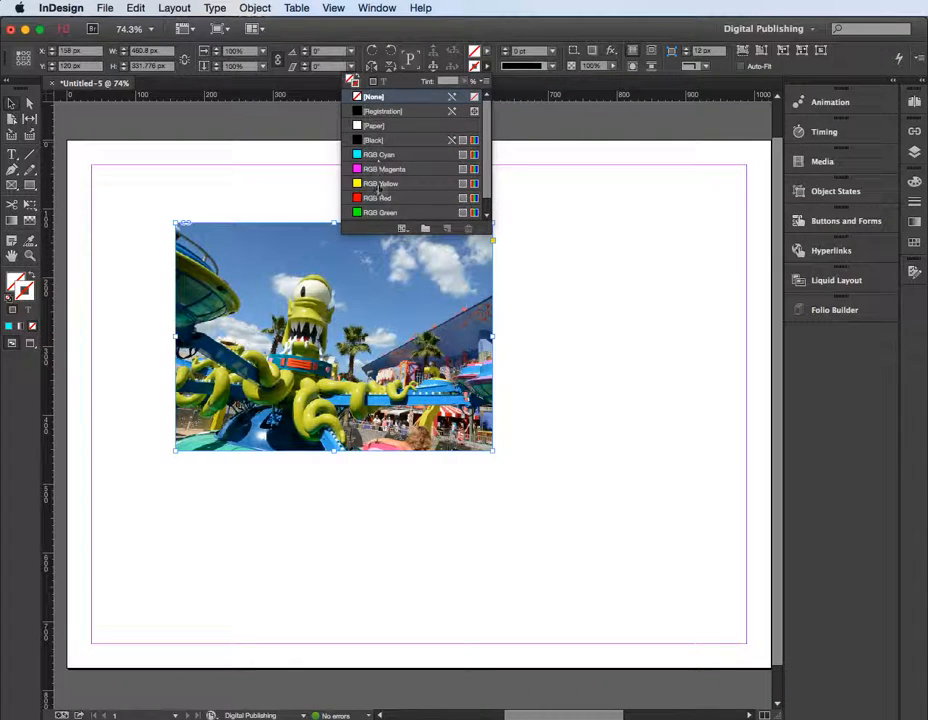
pyautogui.scroll(-1, 378, 170)
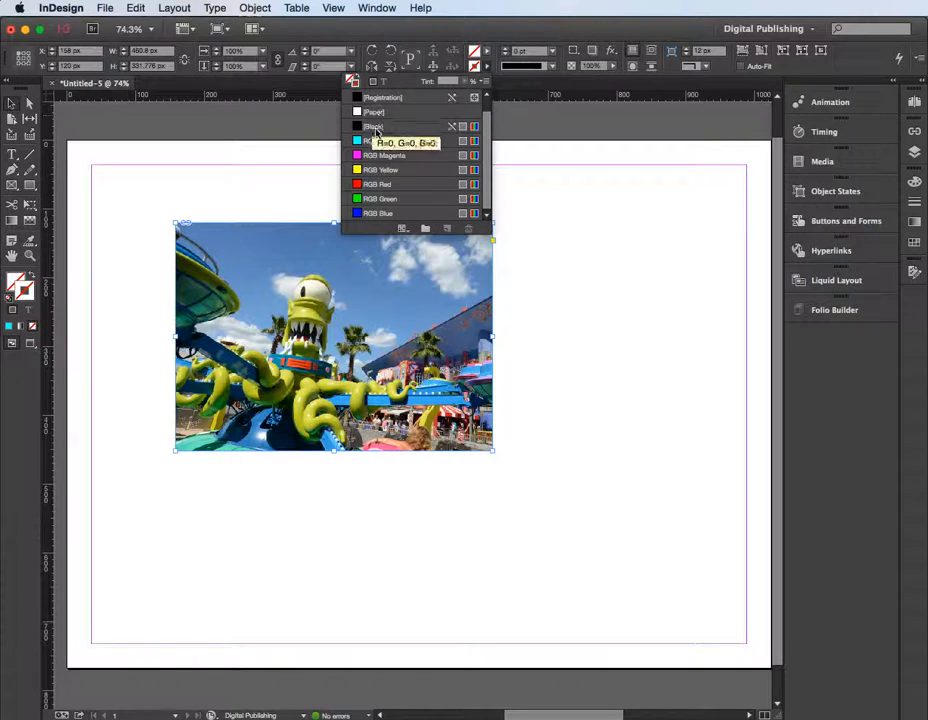
pyautogui.click(622, 226)
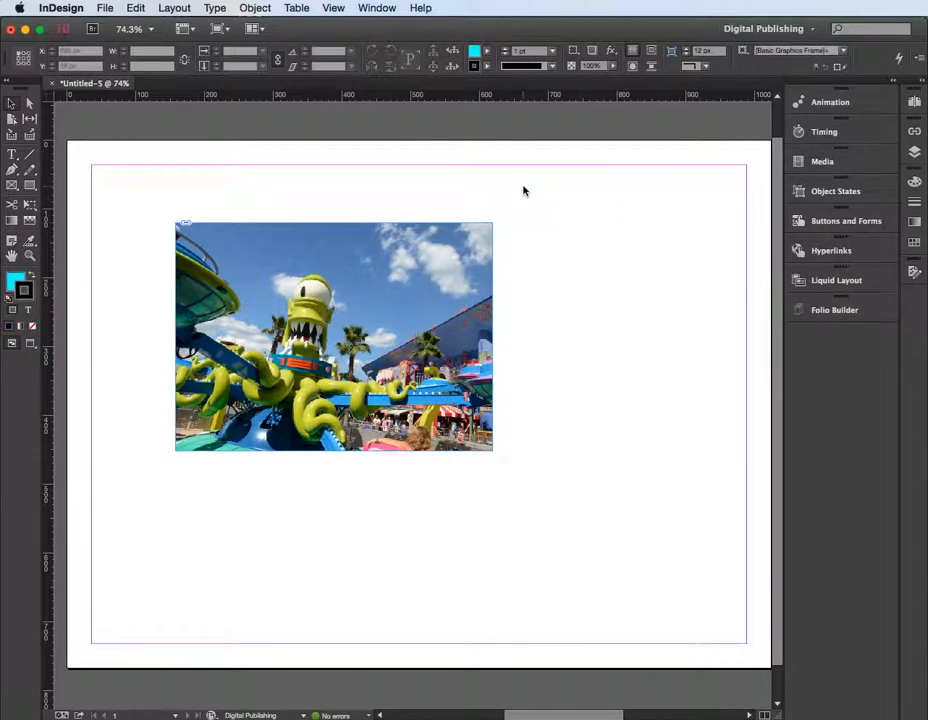
# Step: Display the Swatches panel with the document's full colour list
pyautogui.click(914, 184)
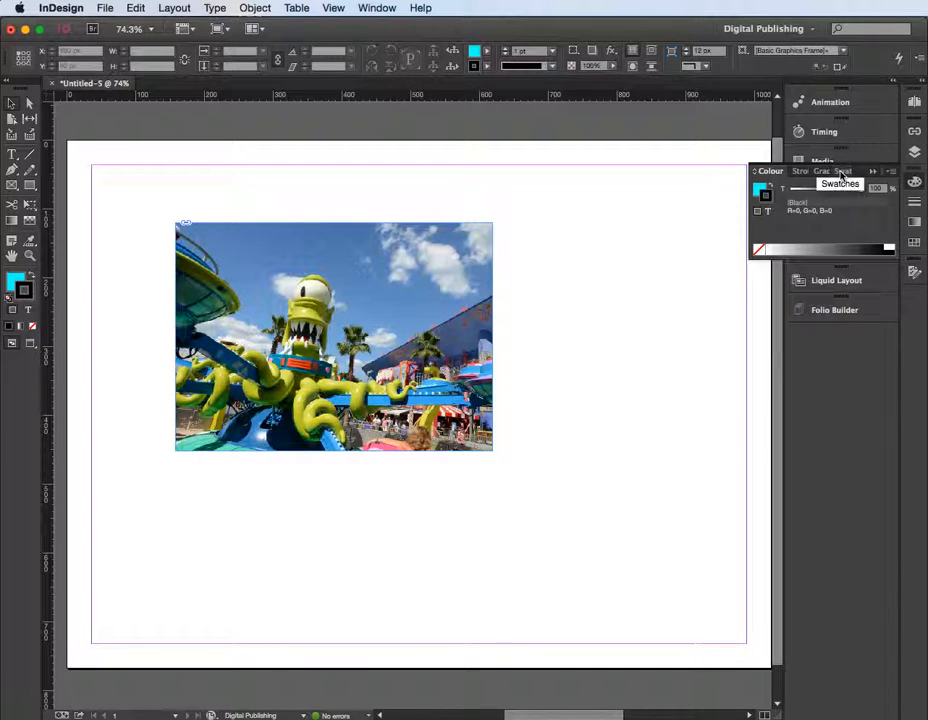
pyautogui.click(911, 186)
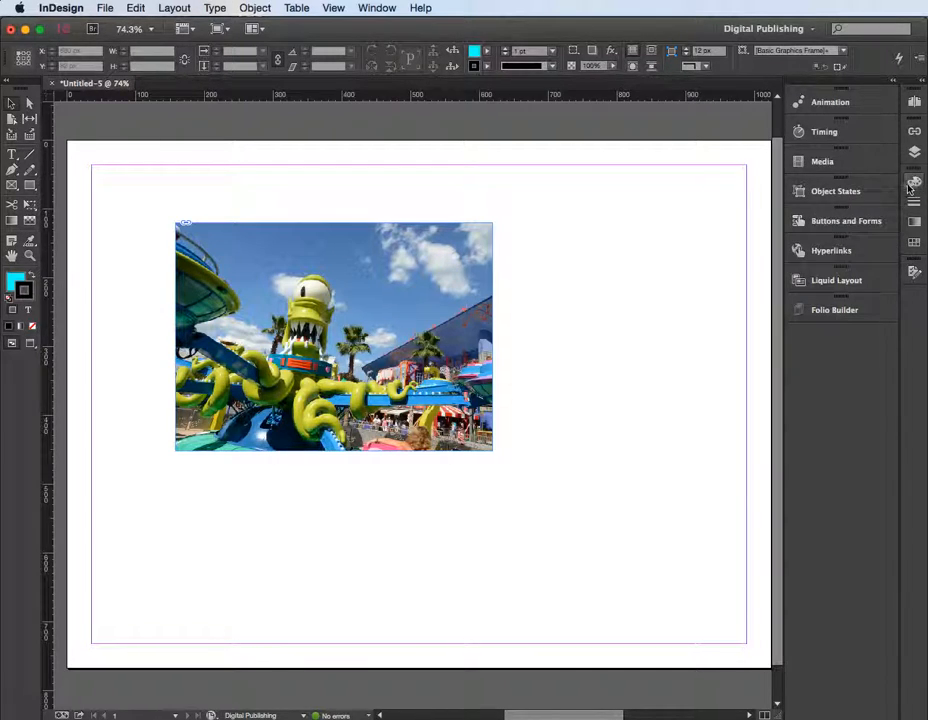
pyautogui.click(372, 8)
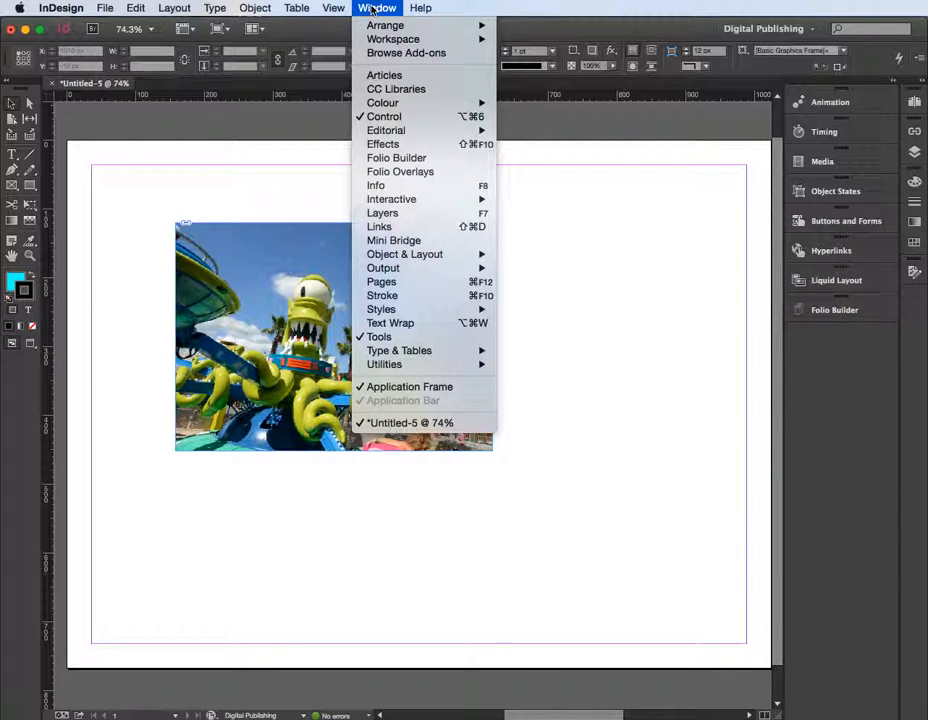
pyautogui.moveTo(470, 103)
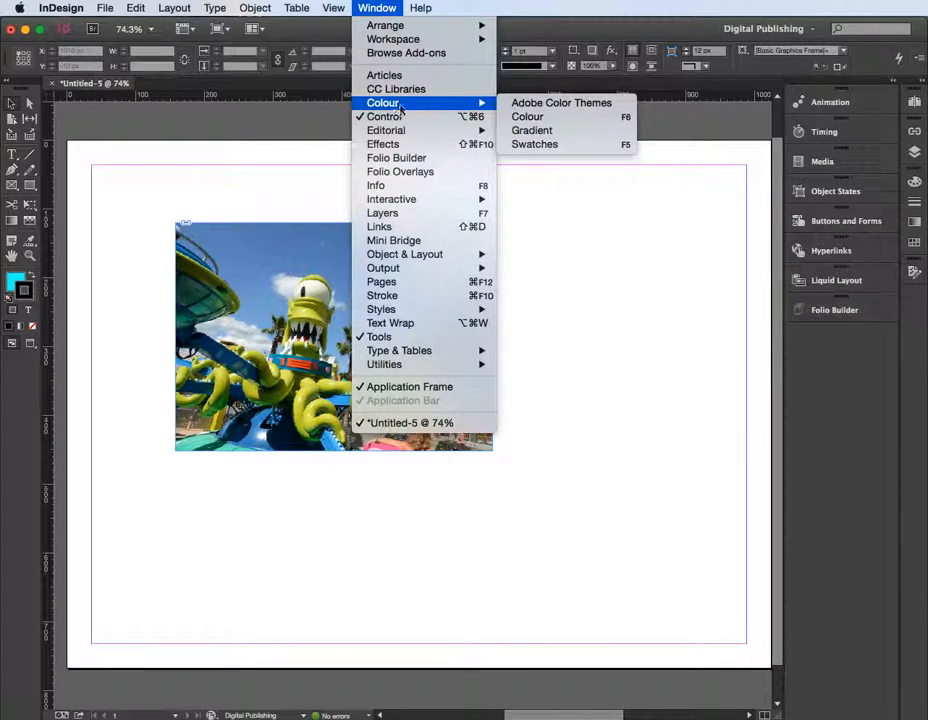
pyautogui.click(524, 145)
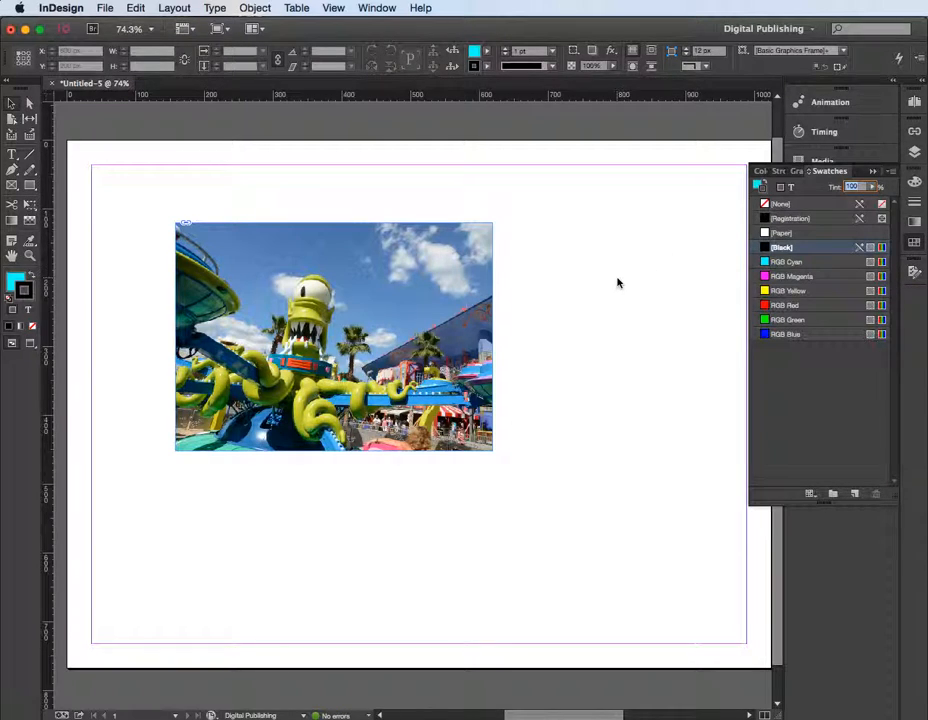
# Step: Open the Colour Picker for the default stroke and choose a muted yellow, R 214, G 206, B 107
pyautogui.scroll(-1, 625, 280)
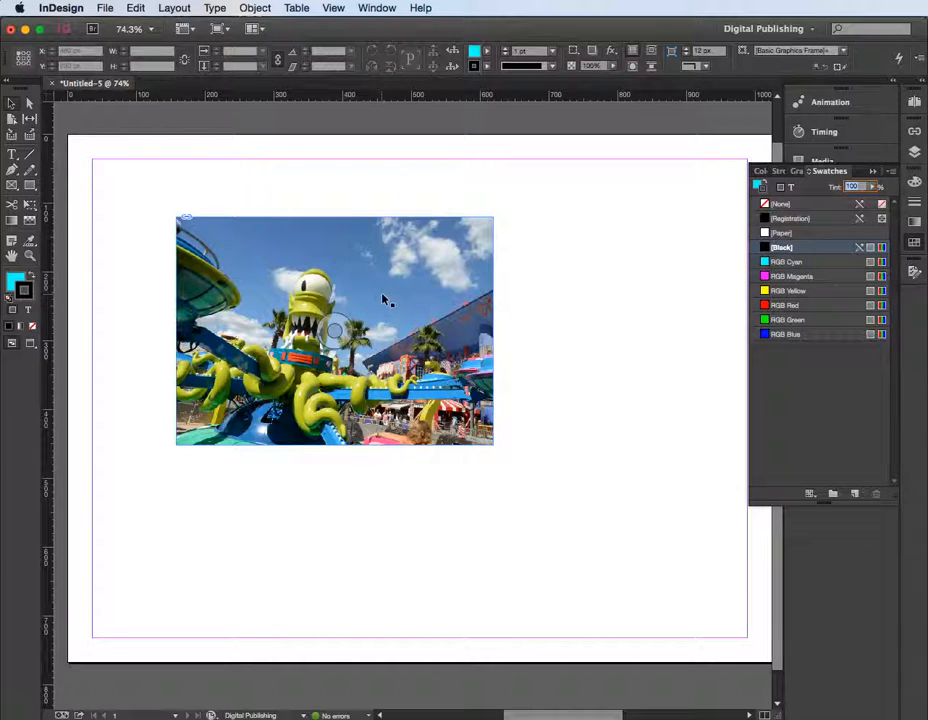
pyautogui.doubleClick(31, 289)
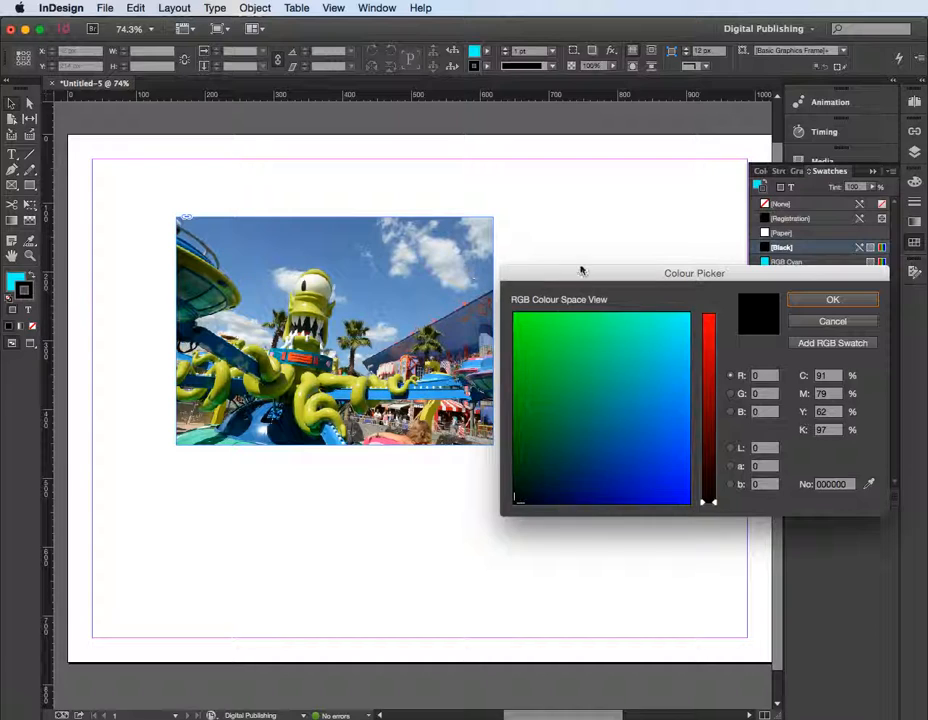
pyautogui.moveTo(650, 287); pyautogui.dragTo(395, 224)
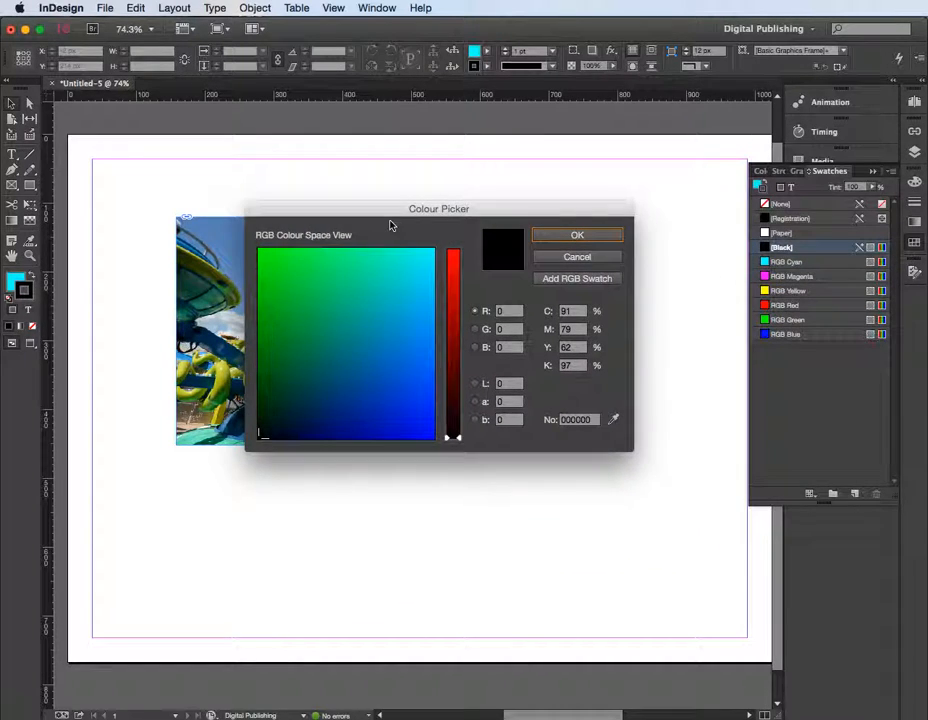
pyautogui.click(290, 378)
pyautogui.moveTo(290, 385); pyautogui.dragTo(404, 286)
pyautogui.click(455, 262)
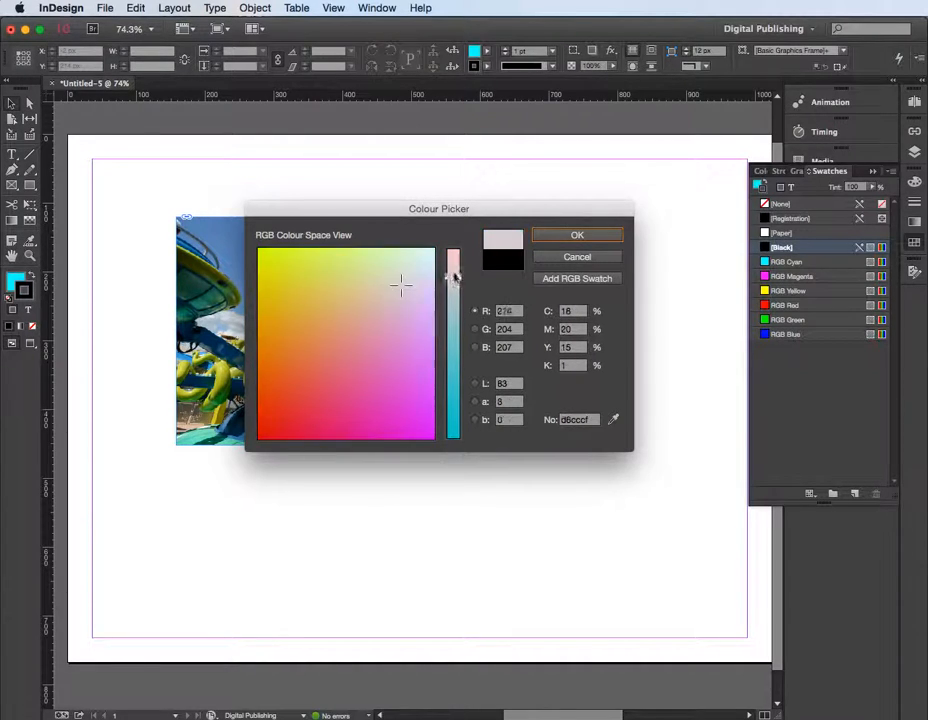
pyautogui.moveTo(457, 266); pyautogui.dragTo(457, 279)
pyautogui.moveTo(377, 352)
pyautogui.mouseDown()
pyautogui.moveTo(317, 362)
pyautogui.moveTo(336, 389)
pyautogui.moveTo(386, 355)
pyautogui.moveTo(331, 287)
pyautogui.mouseUp()
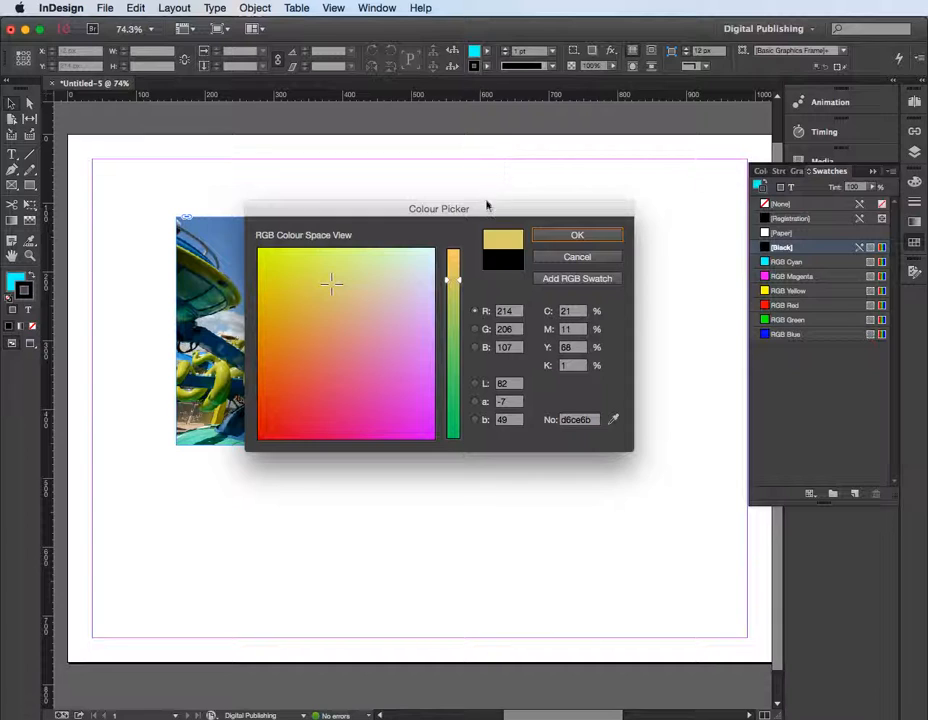
# Step: Sample the monster's green from the picture (adb42d) as the stroke colour and add it as an RGB swatch
pyautogui.moveTo(491, 213); pyautogui.dragTo(596, 159)
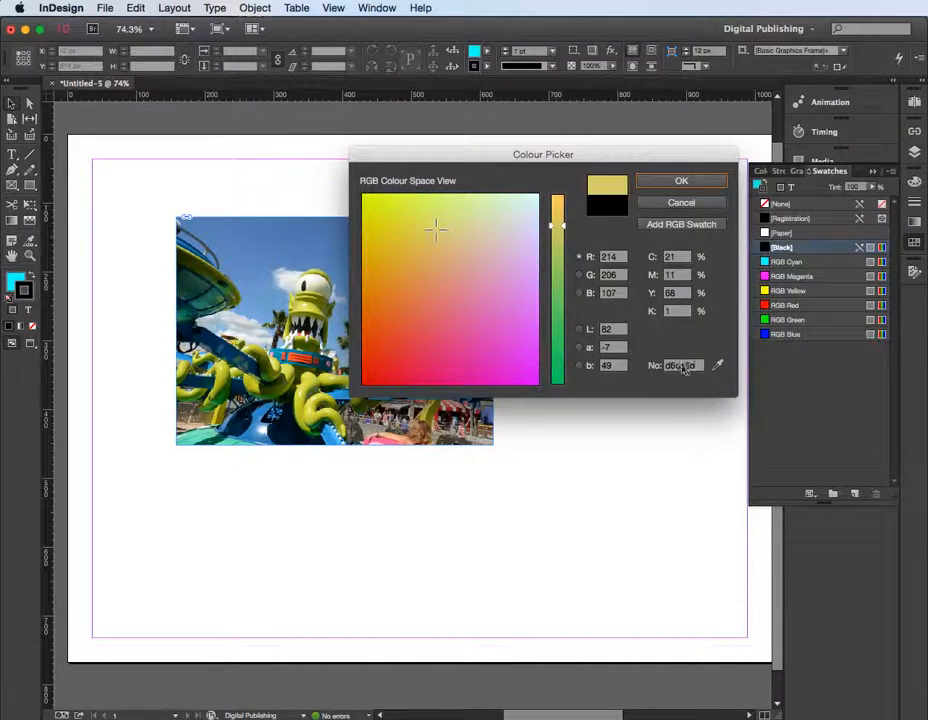
pyautogui.moveTo(504, 155); pyautogui.dragTo(520, 124)
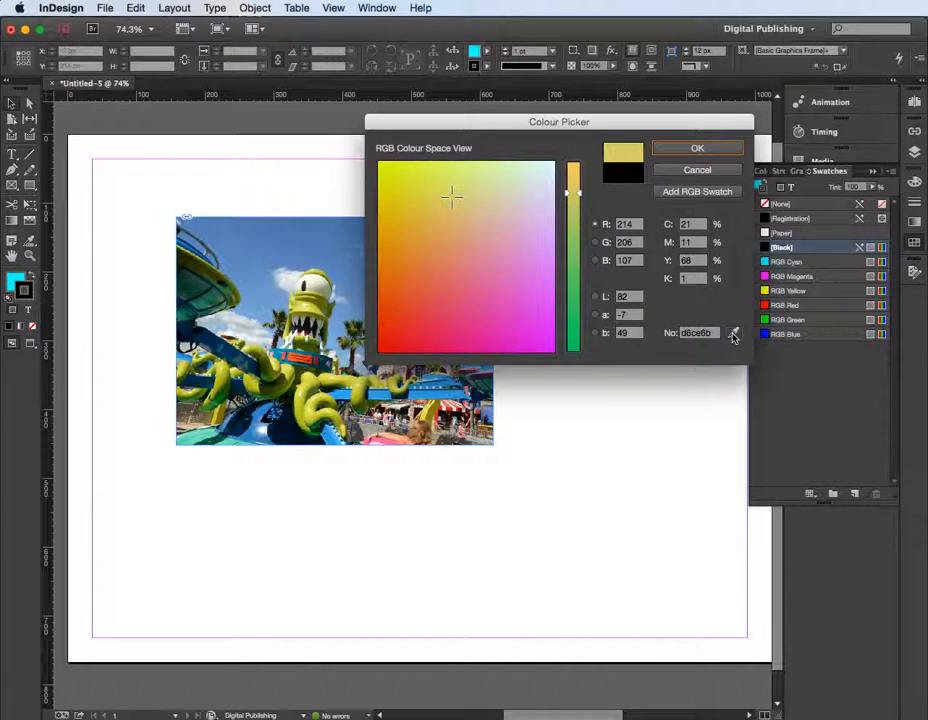
pyautogui.moveTo(733, 337); pyautogui.dragTo(312, 388)
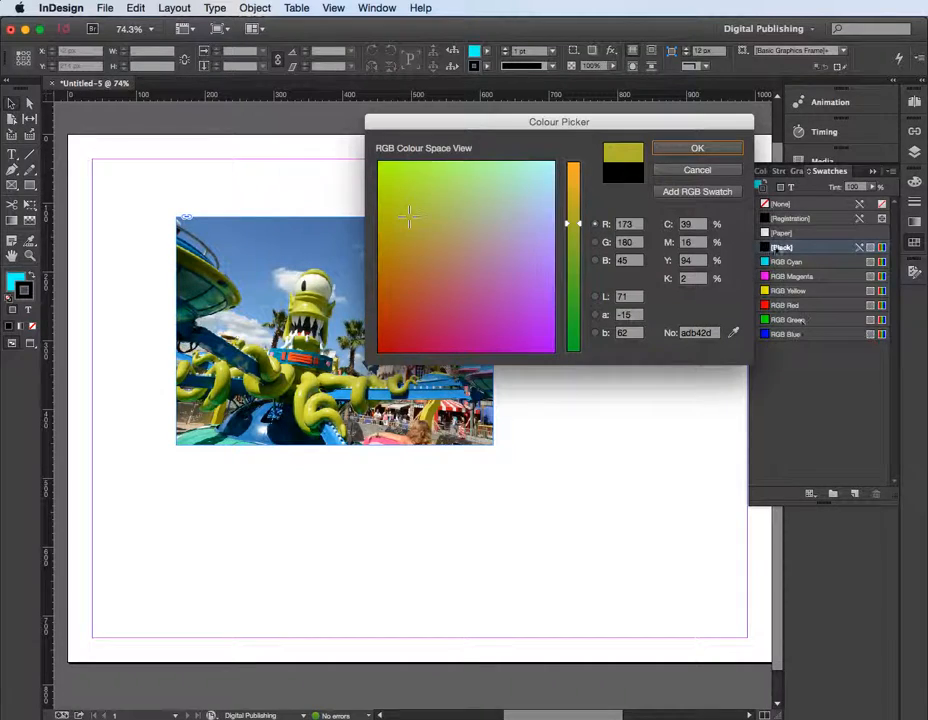
pyautogui.click(696, 193)
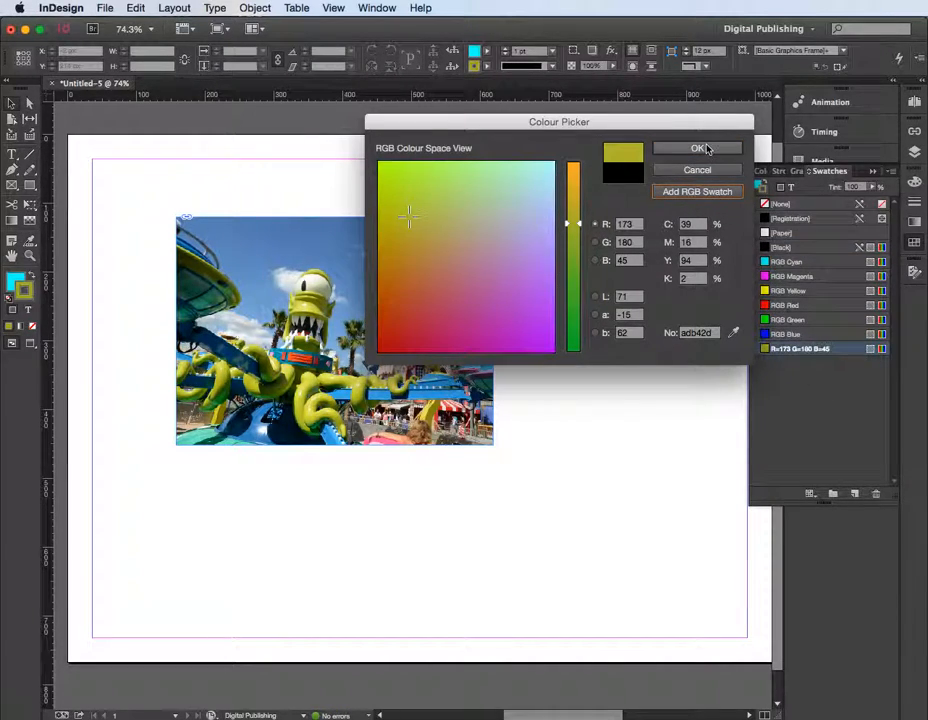
pyautogui.click(706, 149)
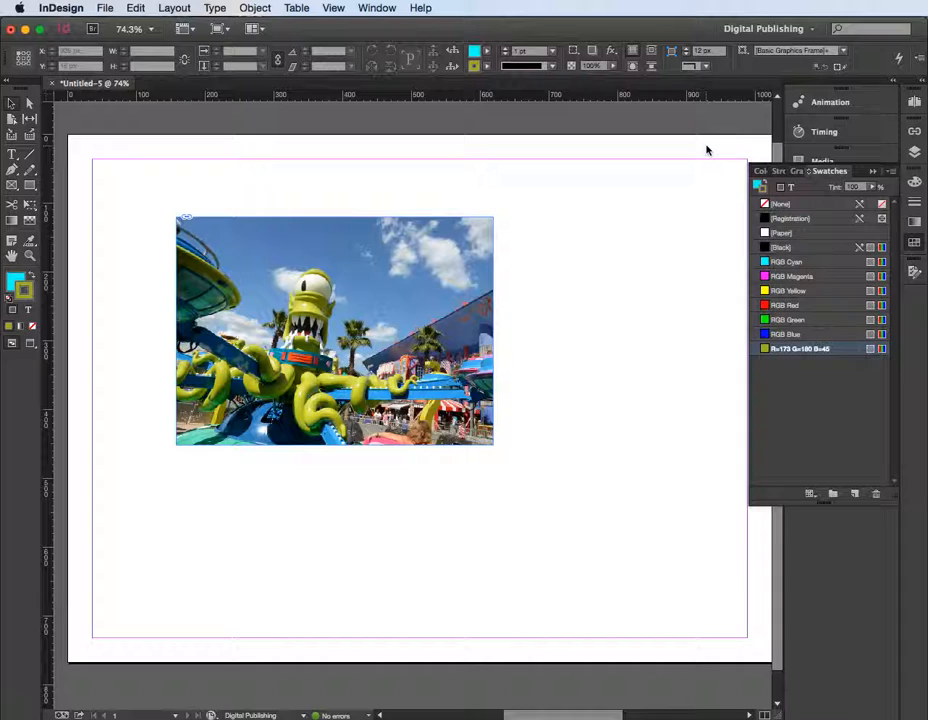
# Step: Turn off naming by colour value for the new green swatch and rename it monster green
pyautogui.doubleClick(794, 349)
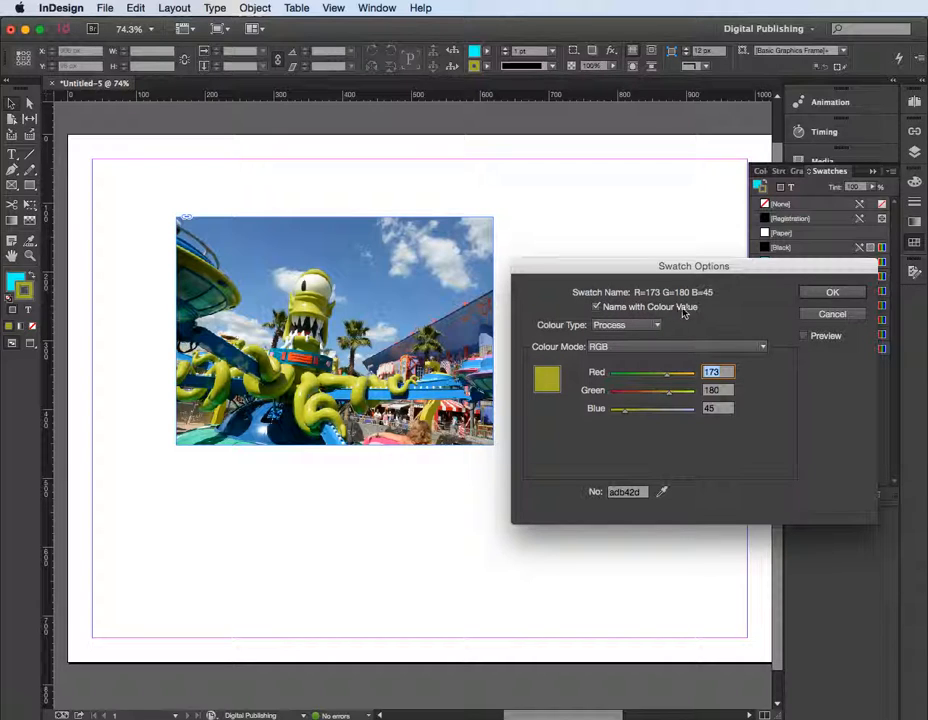
pyautogui.click(598, 308)
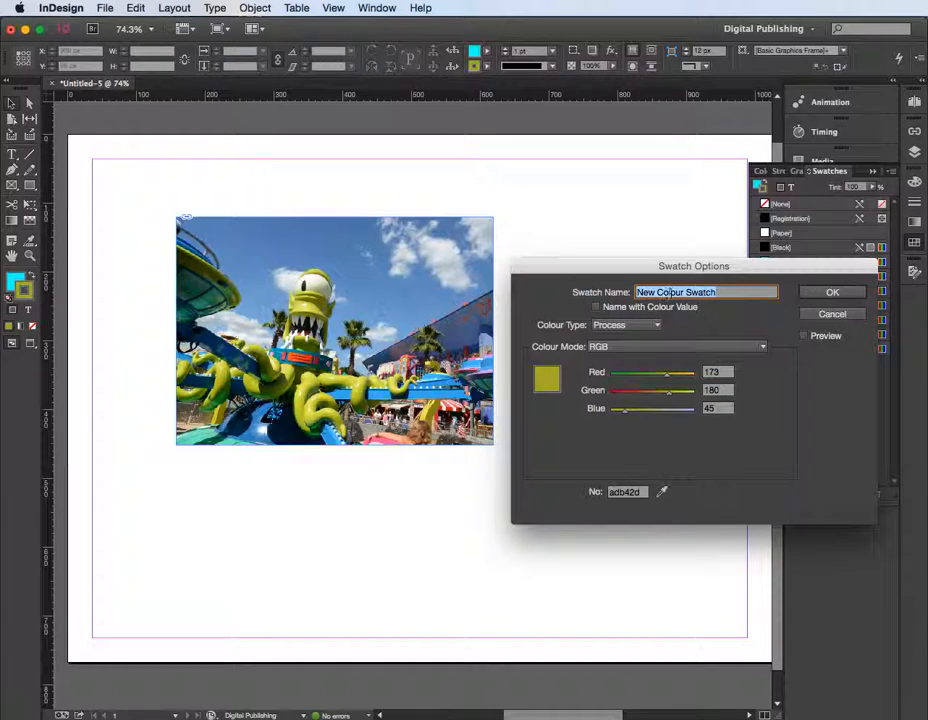
pyautogui.write('monster green')
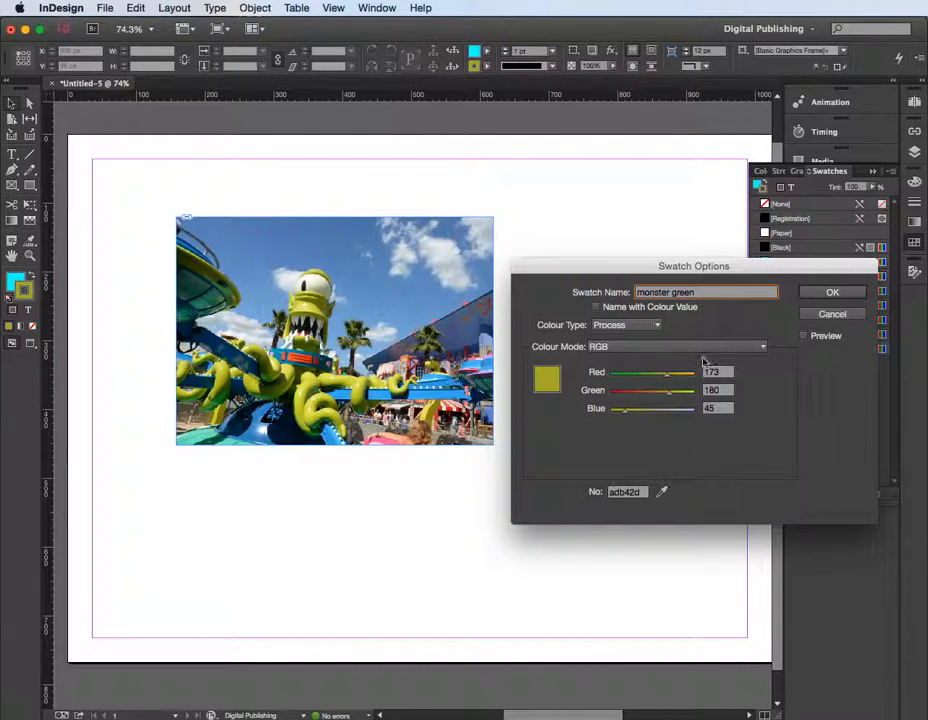
pyautogui.click(831, 294)
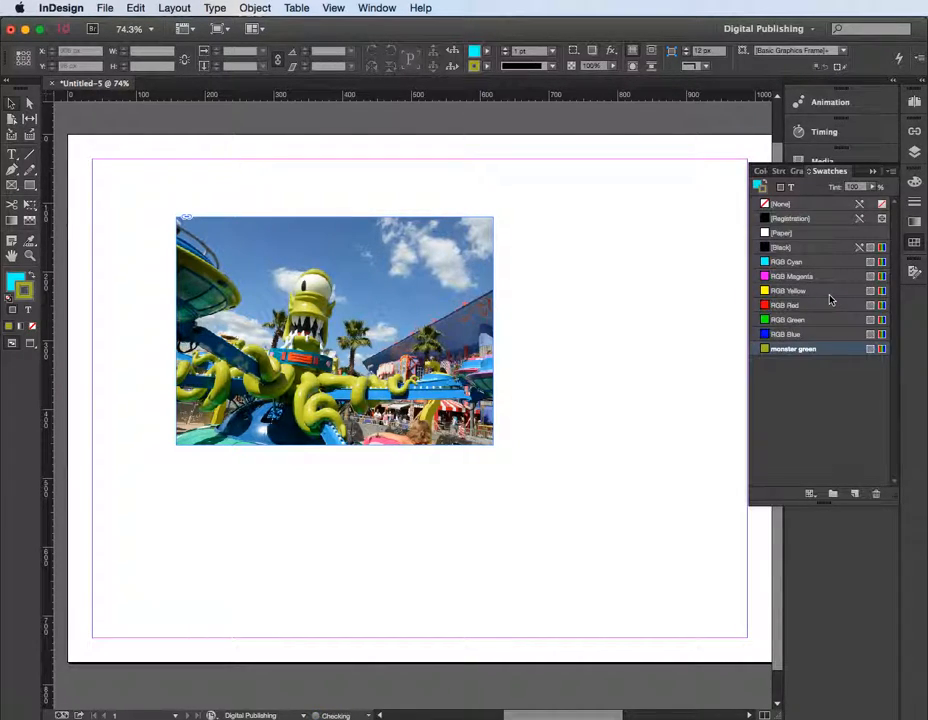
# Step: Apply the monster green swatch to the stroke of the monster picture
pyautogui.click(369, 252)
pyautogui.click(487, 50)
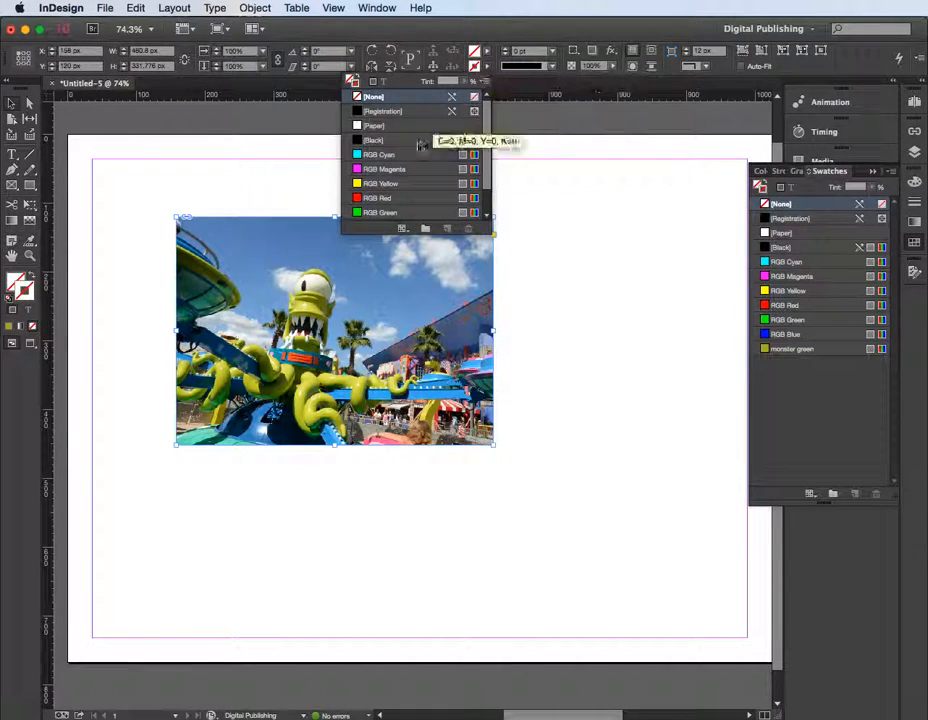
pyautogui.moveTo(488, 163); pyautogui.dragTo(489, 191)
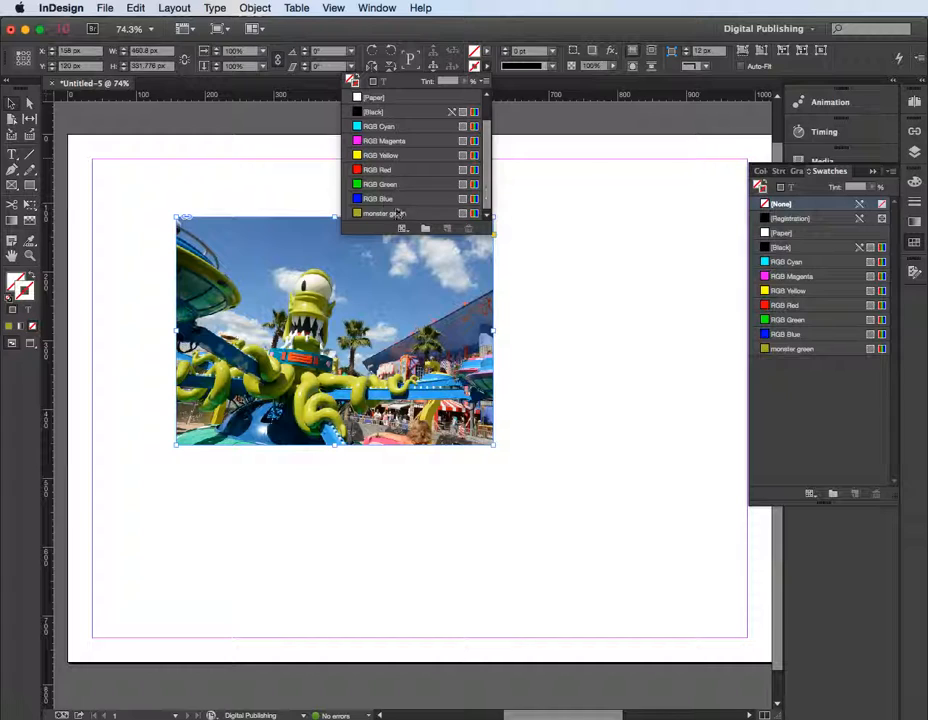
pyautogui.click(379, 216)
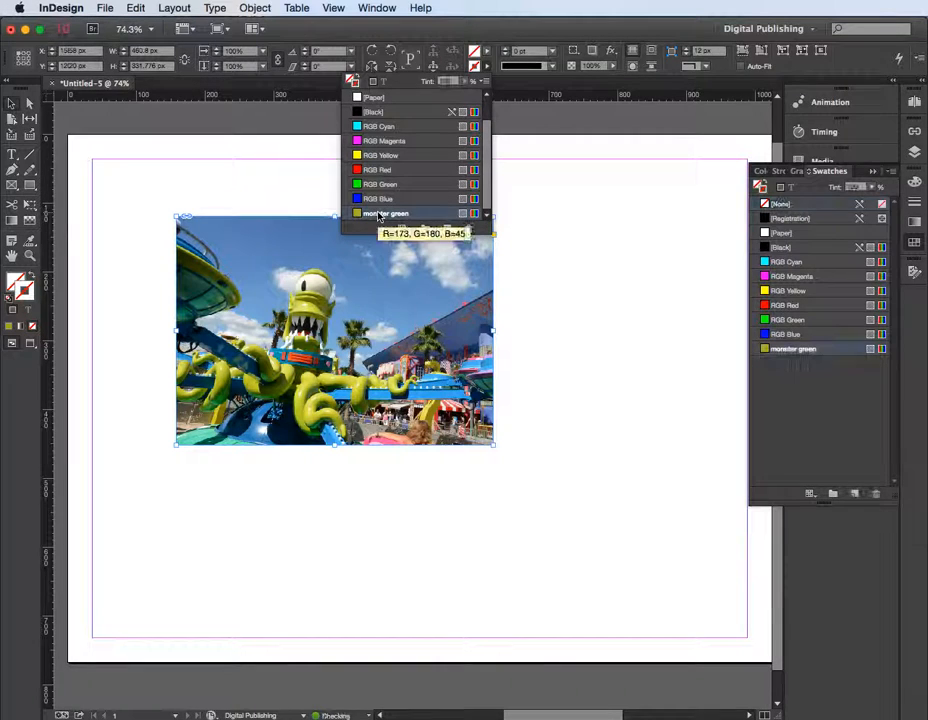
# Step: Set the picture's stroke weight to 7 pt and deselect the picture
pyautogui.click(508, 50)
pyautogui.click(508, 50)
pyautogui.click(508, 50)
pyautogui.click(508, 50)
pyautogui.click(508, 50)
pyautogui.click(508, 50)
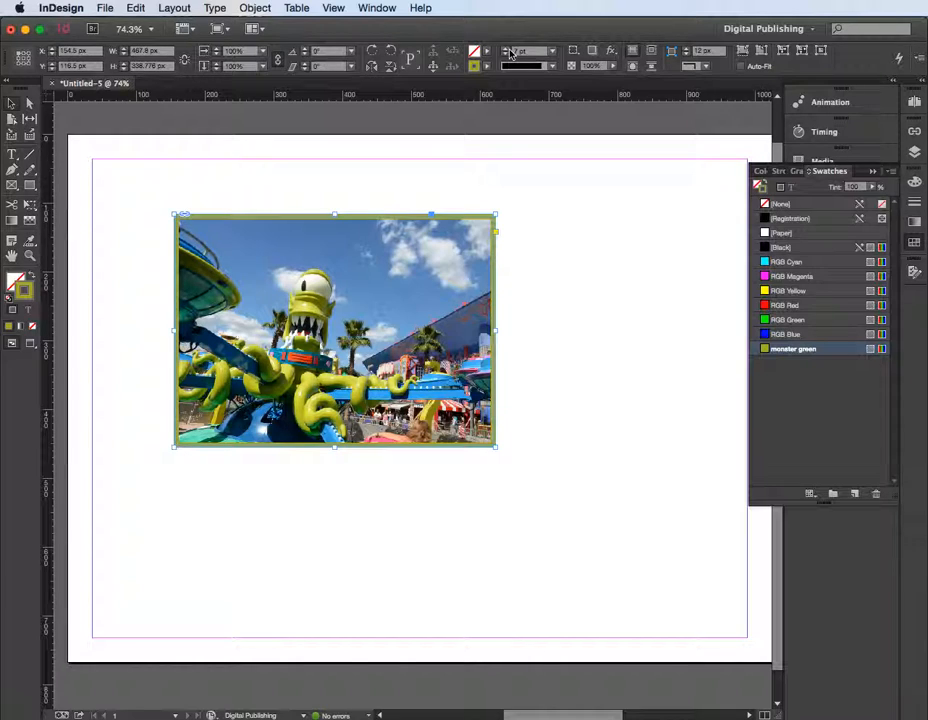
pyautogui.click(610, 266)
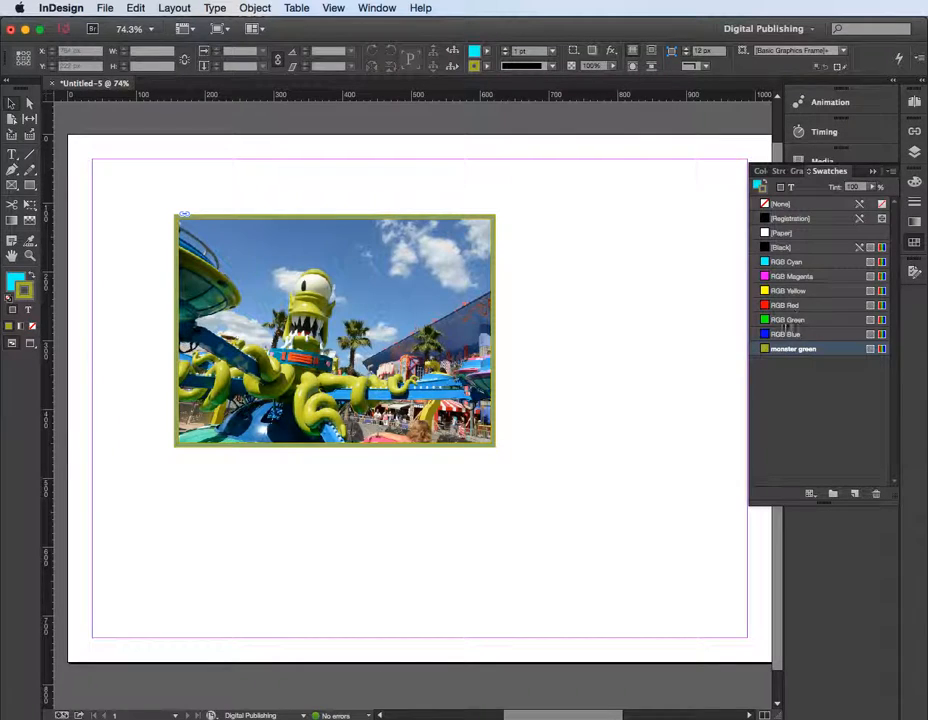
# Step: Duplicate the monster green swatch and set the copy's colour to about Red 83, Green 212, Blue 226
pyautogui.click(855, 494)
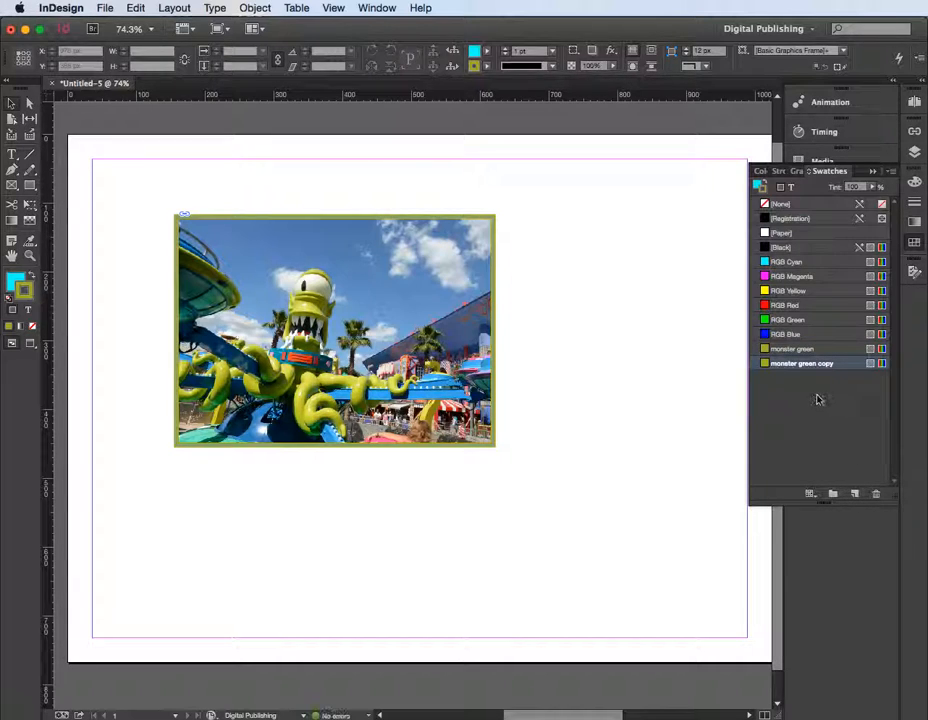
pyautogui.moveTo(785, 352)
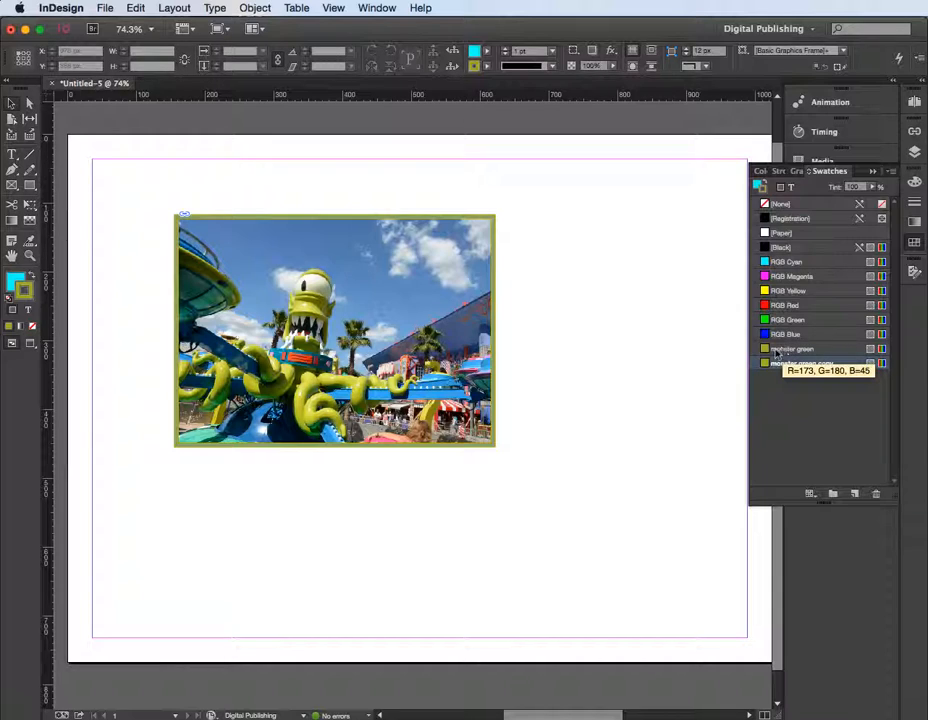
pyautogui.doubleClick(795, 363)
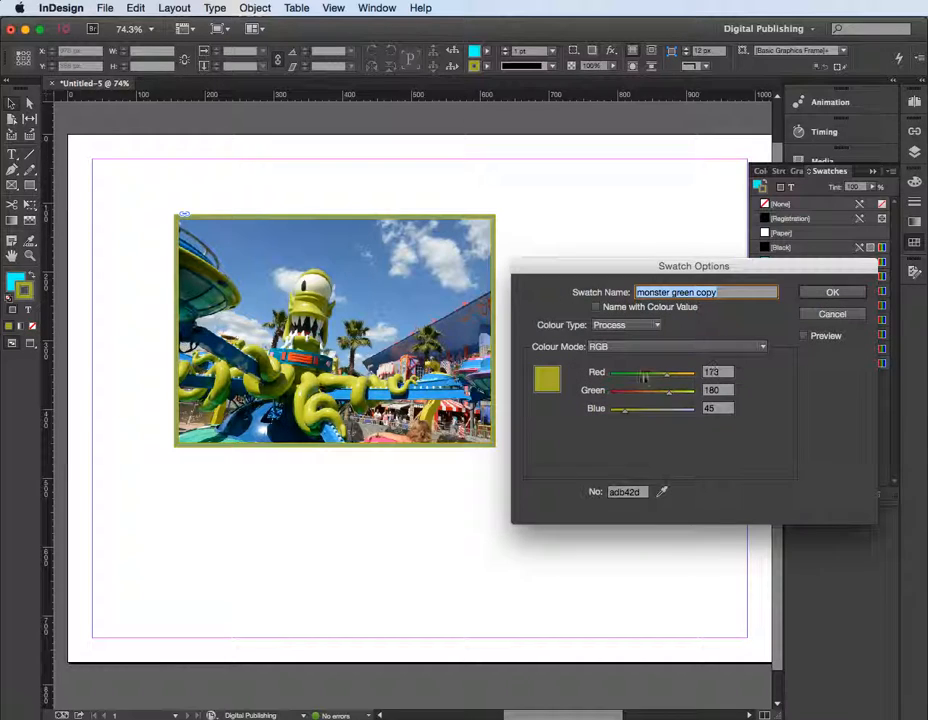
pyautogui.moveTo(668, 377); pyautogui.dragTo(683, 398)
pyautogui.moveTo(630, 416); pyautogui.dragTo(688, 414)
# Step: Rename the duplicated swatch my light blue and accept its new colour
pyautogui.moveTo(725, 291); pyautogui.dragTo(618, 298)
pyautogui.write('my')
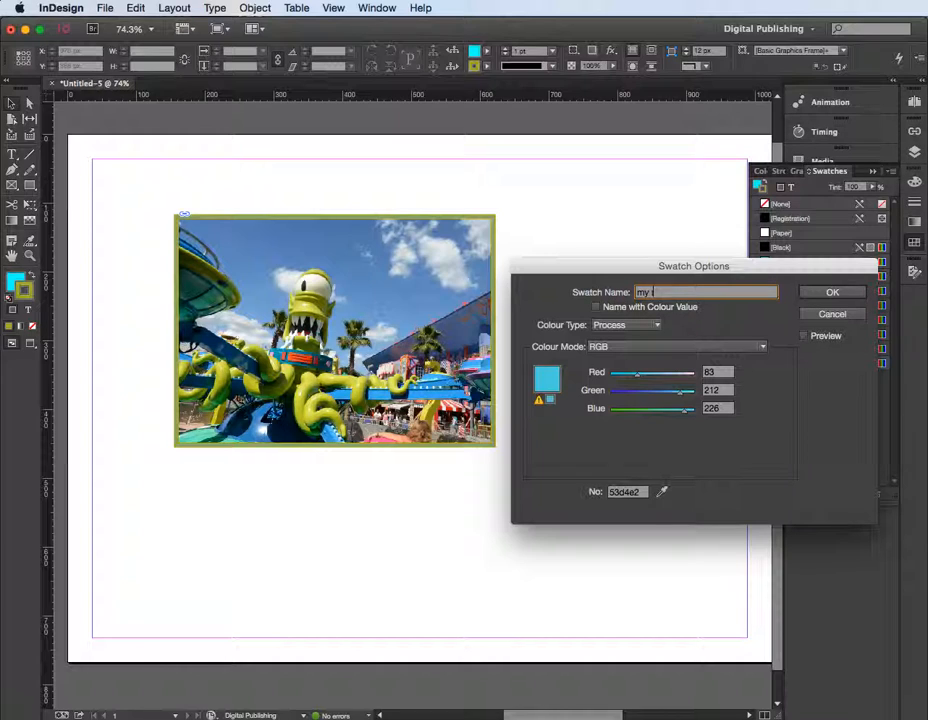
pyautogui.write(' light blue')
pyautogui.press('Return')
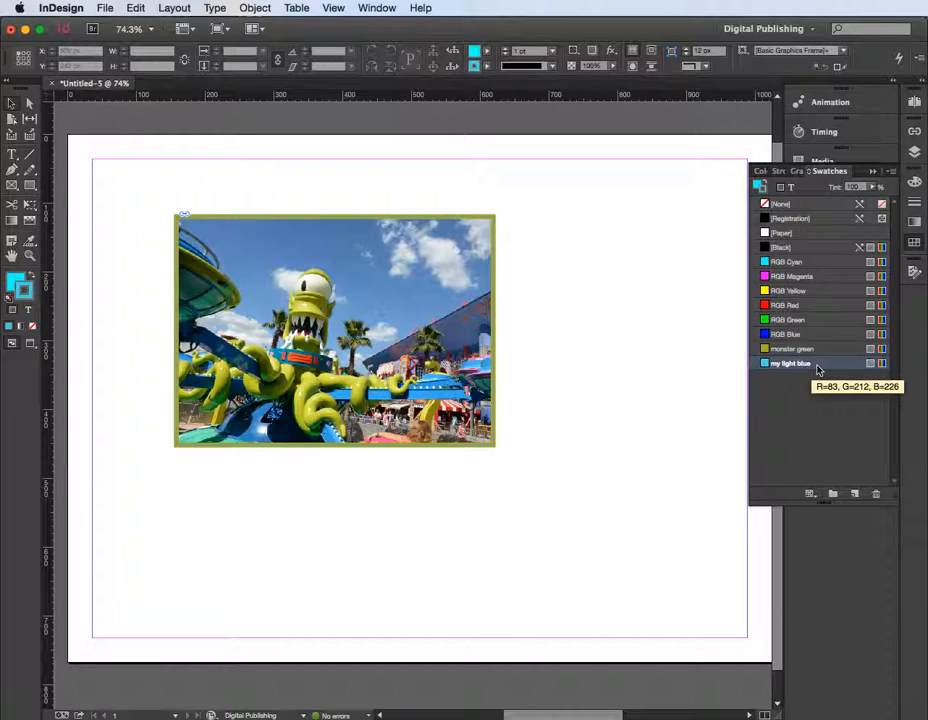
# Step: Delete the my light blue swatch
pyautogui.click(877, 495)
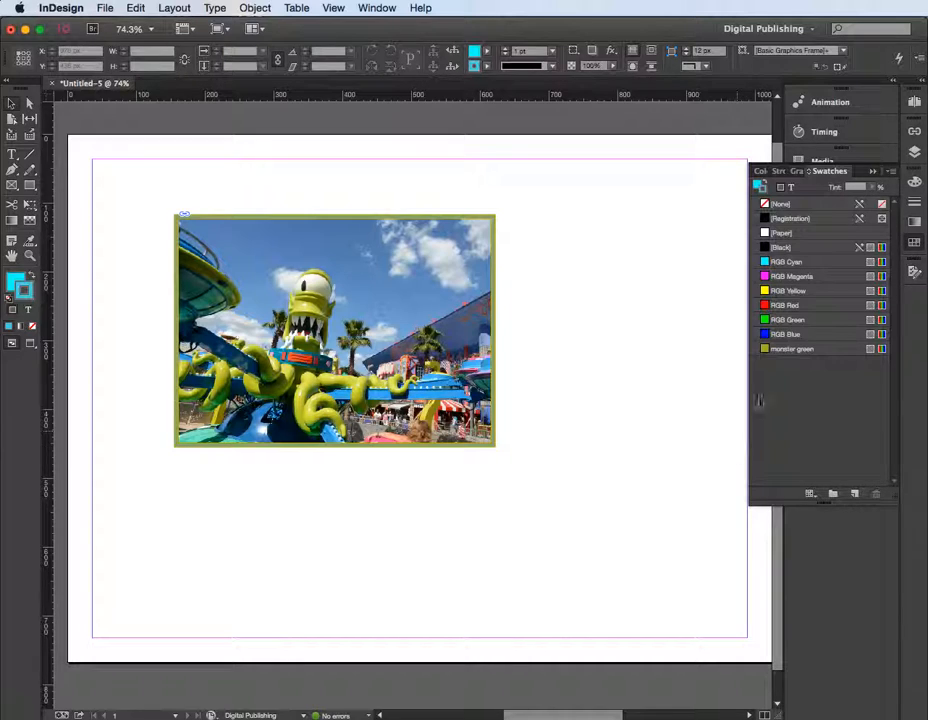
pyautogui.moveTo(812, 262)
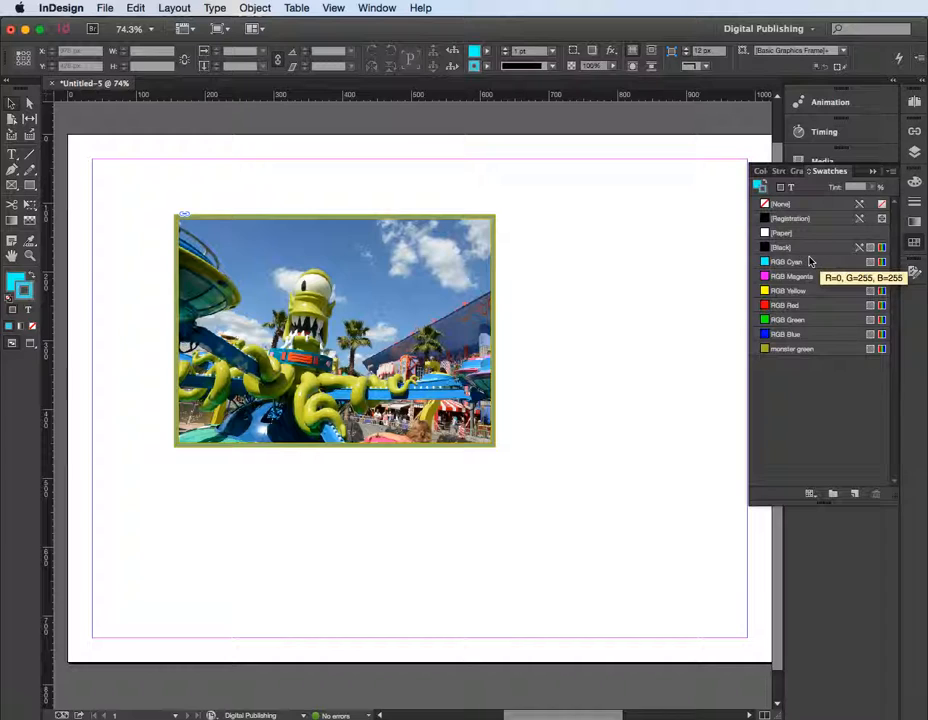
pyautogui.moveTo(801, 310)
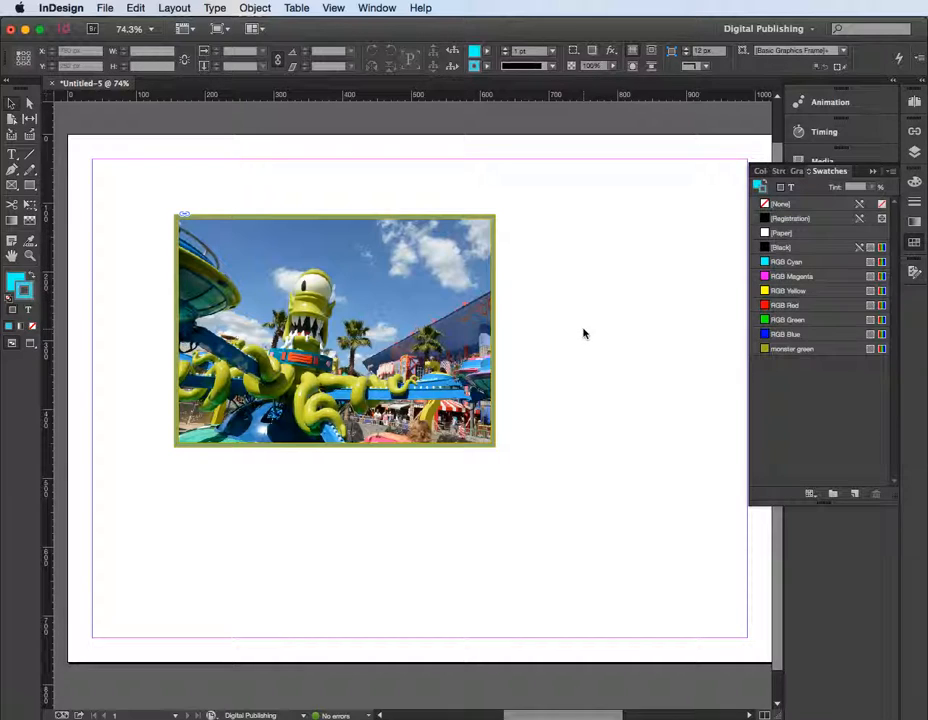
# Step: Undock the Swatches panel over the page and create a 50% tint swatch from [Black]
pyautogui.click(797, 249)
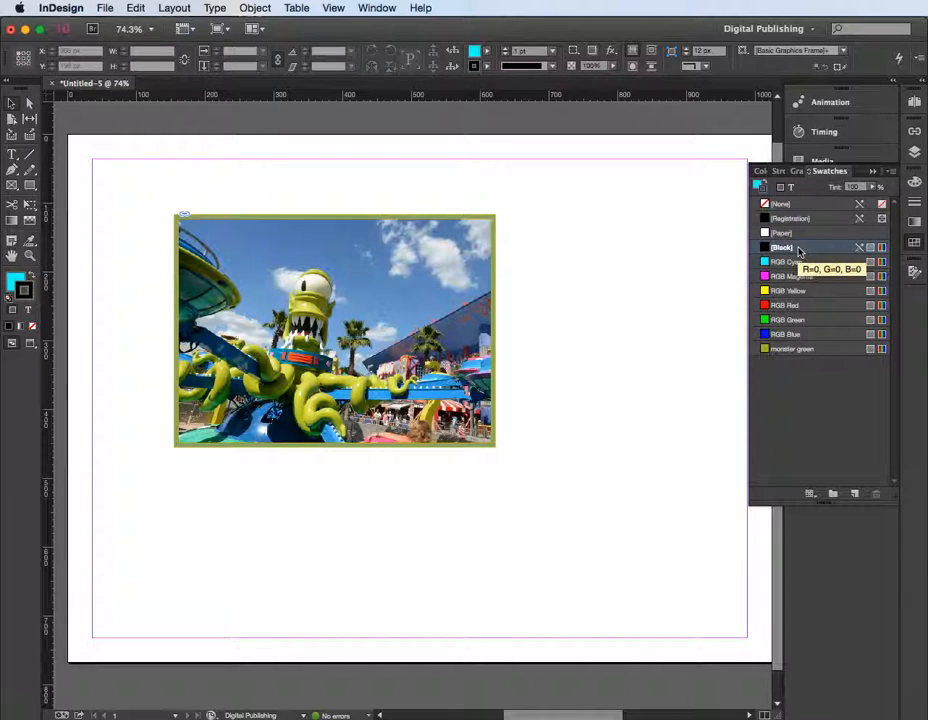
pyautogui.moveTo(831, 176); pyautogui.dragTo(549, 172)
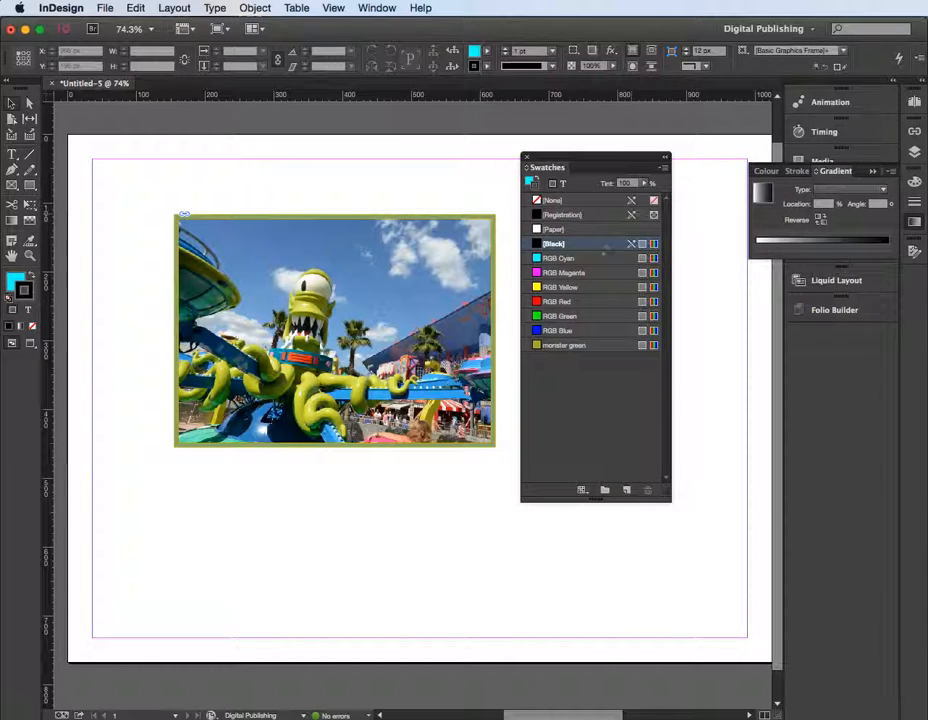
pyautogui.click(665, 171)
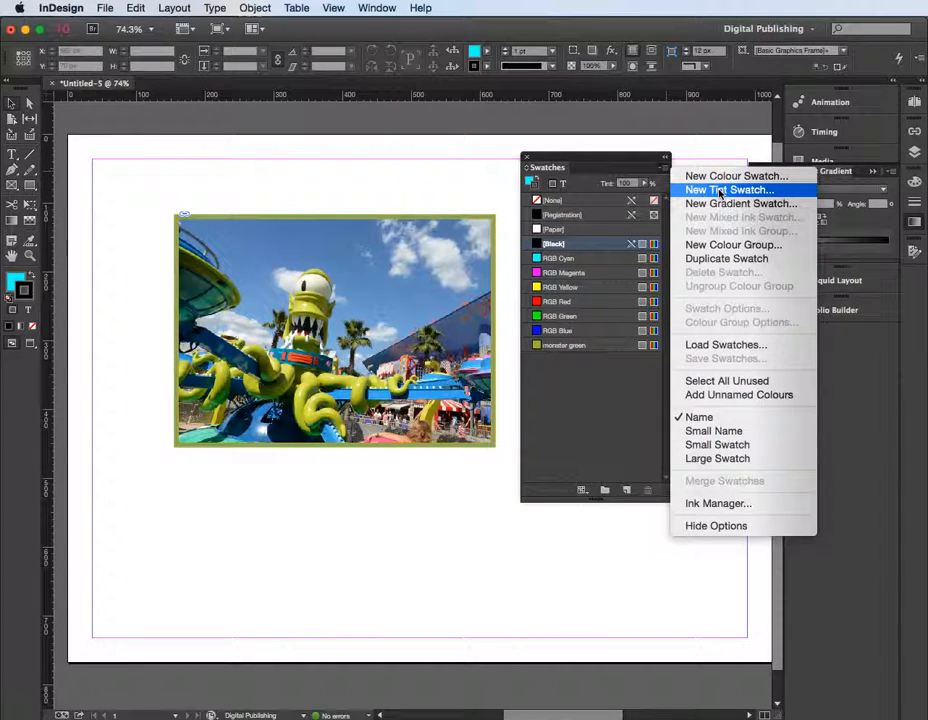
pyautogui.click(720, 190)
pyautogui.moveTo(690, 266); pyautogui.dragTo(623, 260)
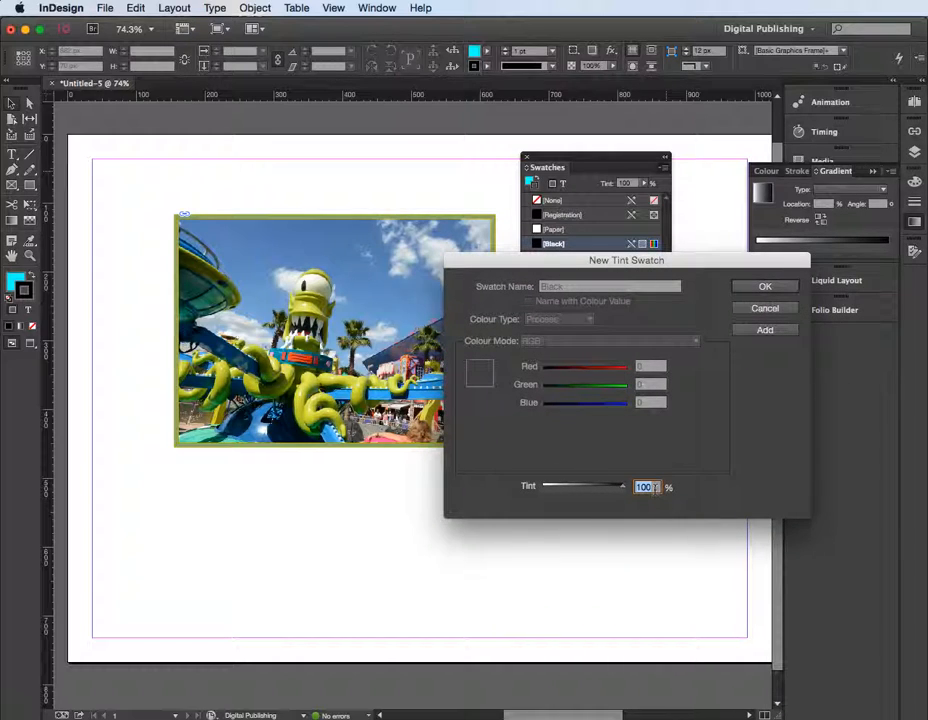
pyautogui.write('50')
pyautogui.click(766, 288)
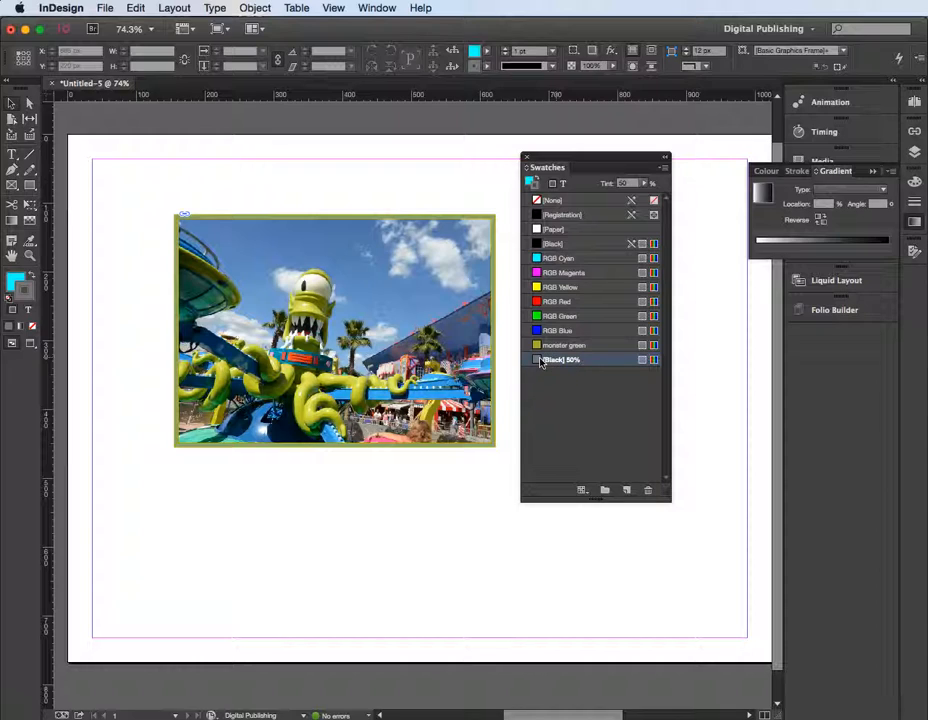
# Step: Start loading additional swatches into the document's swatch list
pyautogui.click(664, 173)
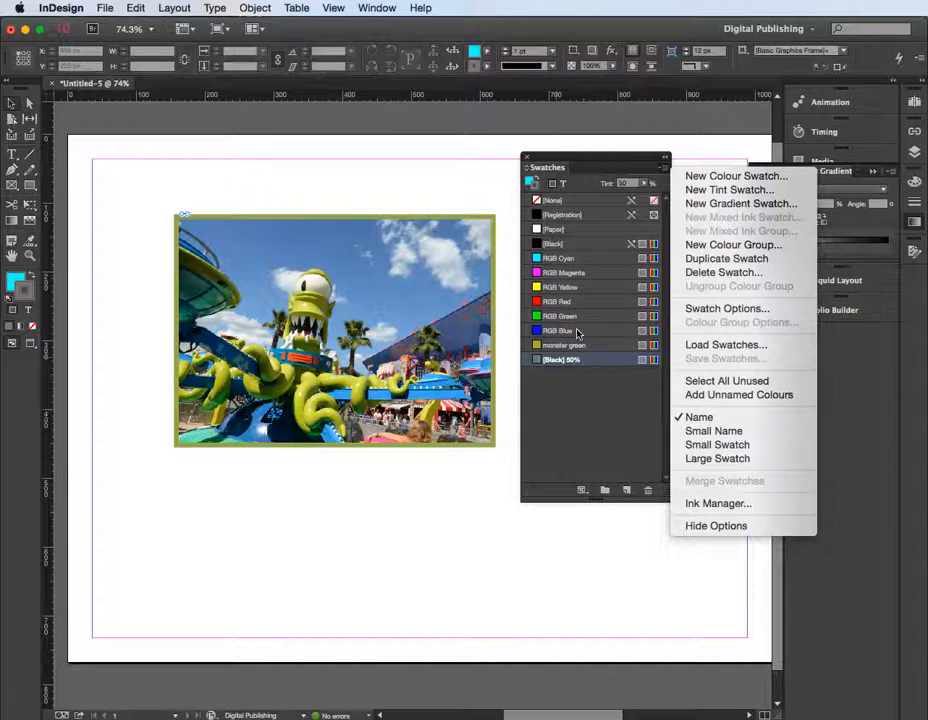
pyautogui.click(720, 344)
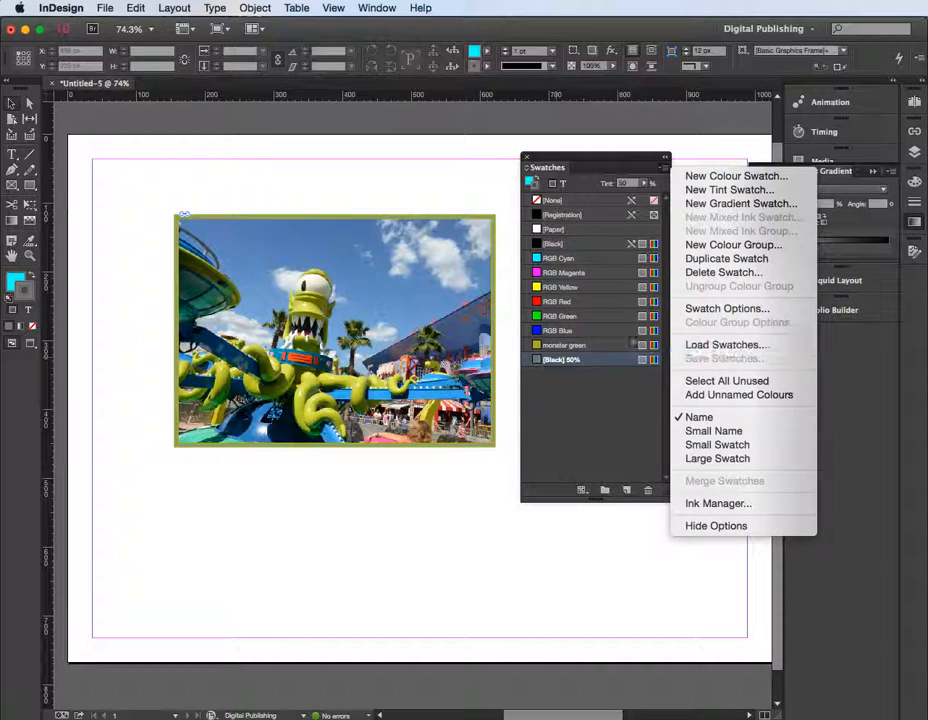